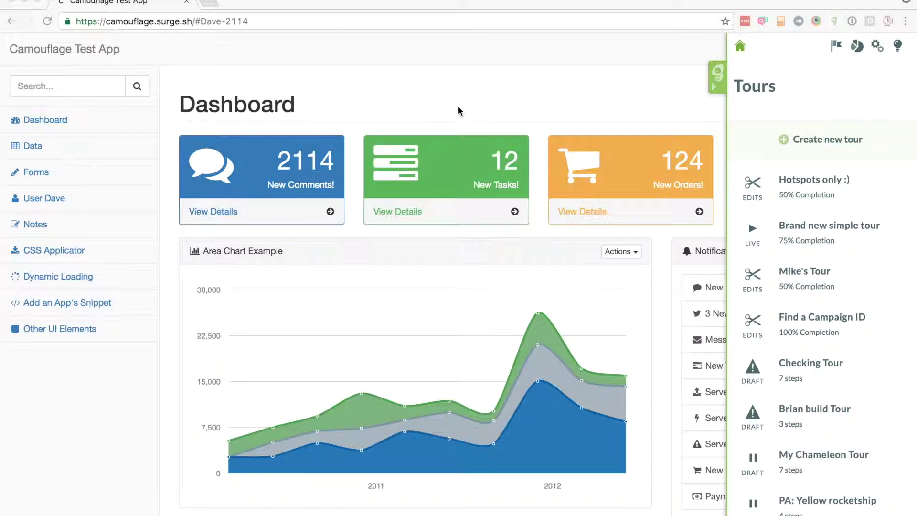
Focus the browser window and close then reopen the Tours side panel.
{"action": "left_click", "coordinate": [807, 148]}
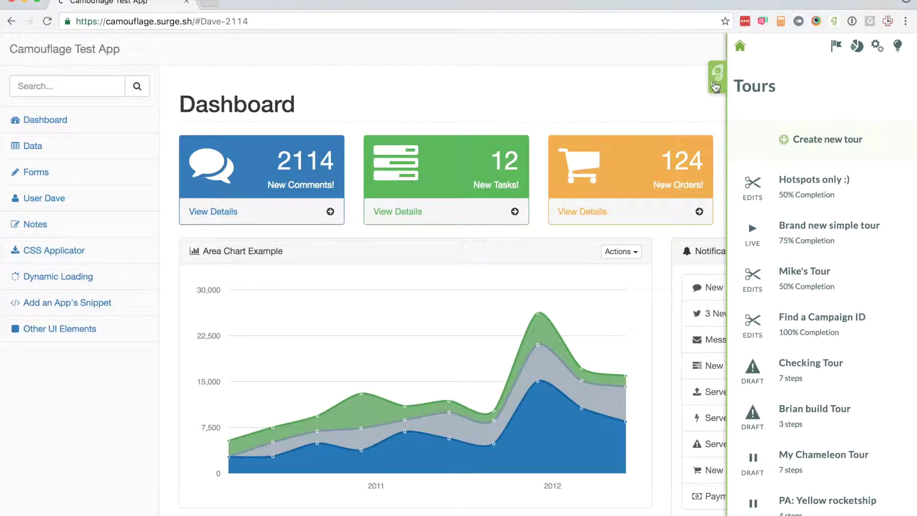
{"action": "left_click", "coordinate": [714, 85]}
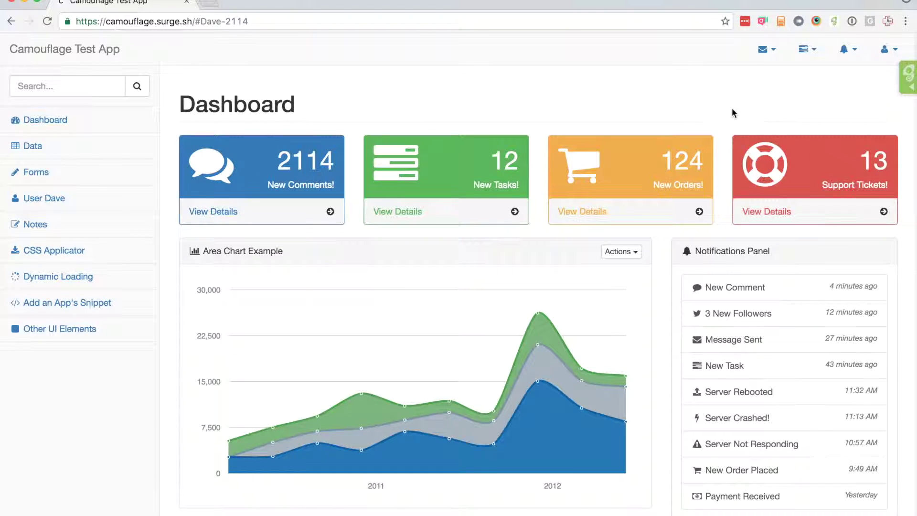
{"action": "left_click", "coordinate": [910, 84]}
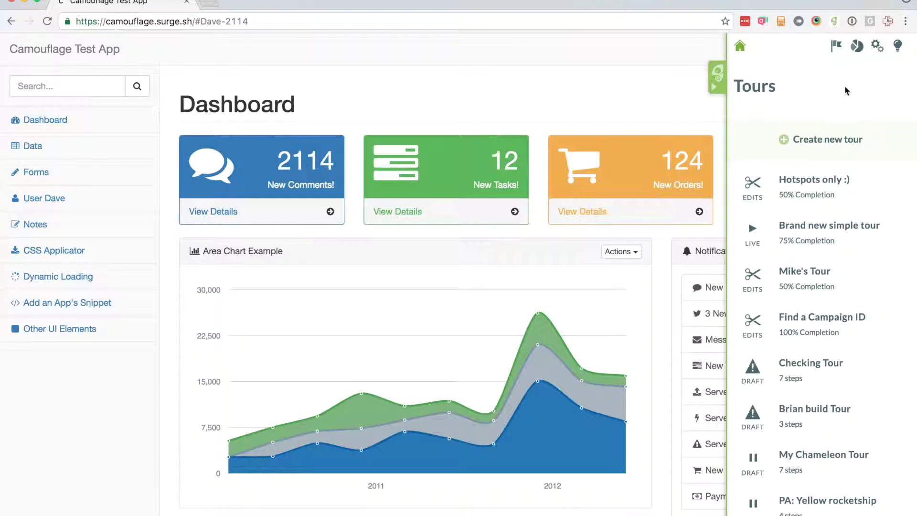
Create a tour named 'My new tour' with its audience set to All Users.
{"action": "left_click", "coordinate": [793, 139]}
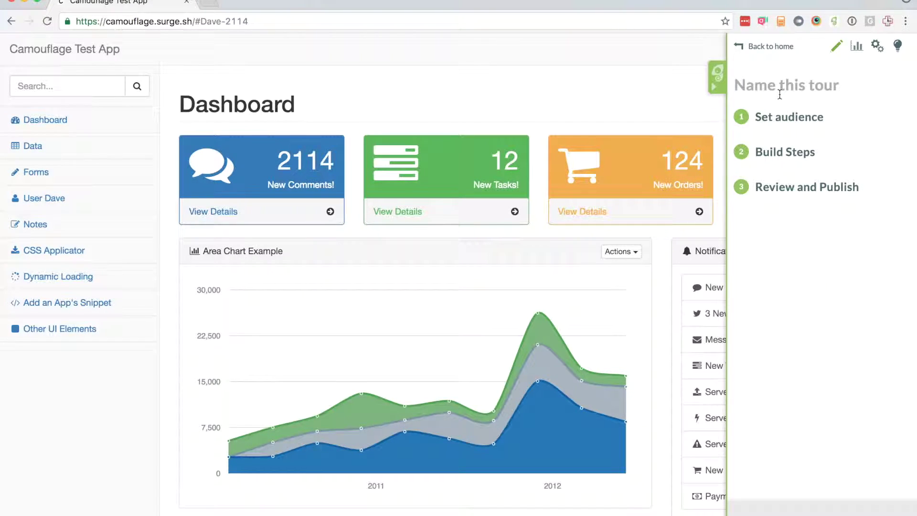
{"action": "type", "text": "My "}
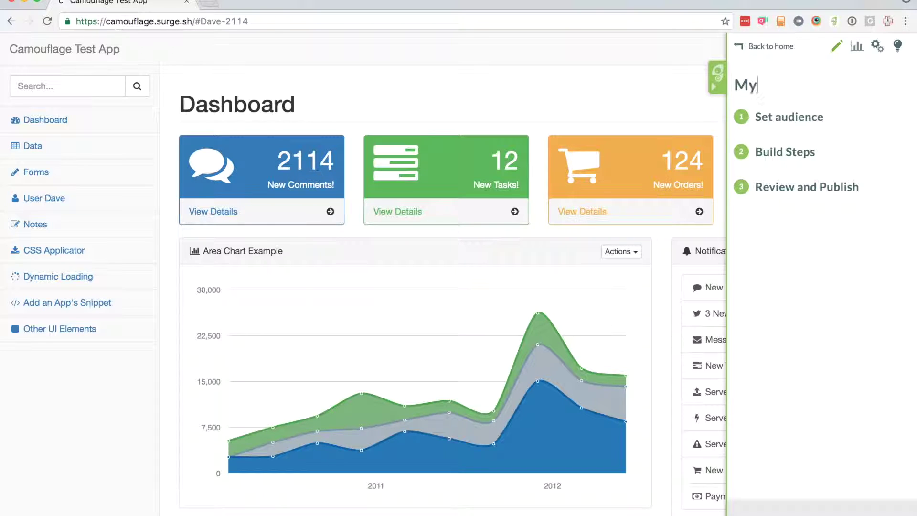
{"action": "type", "text": "new tour"}
{"action": "left_click", "coordinate": [796, 120]}
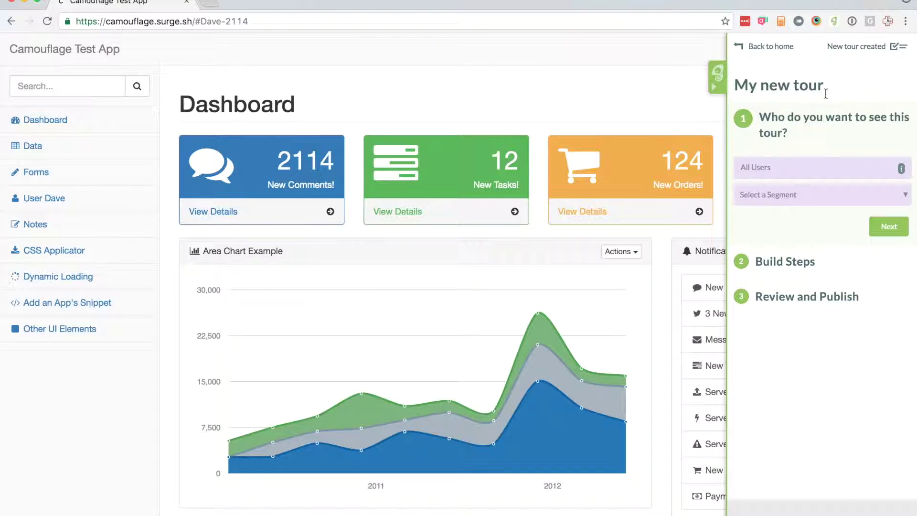
{"action": "left_click", "coordinate": [774, 173]}
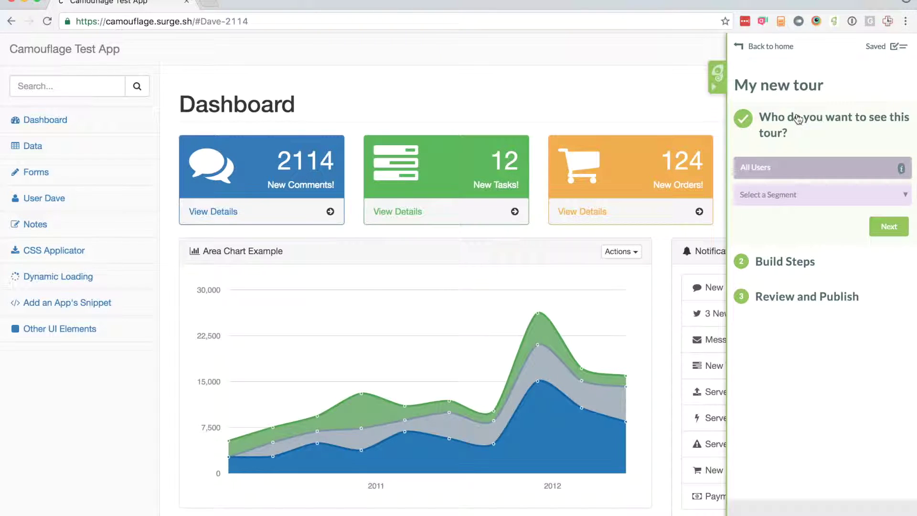
{"action": "left_click", "coordinate": [898, 233]}
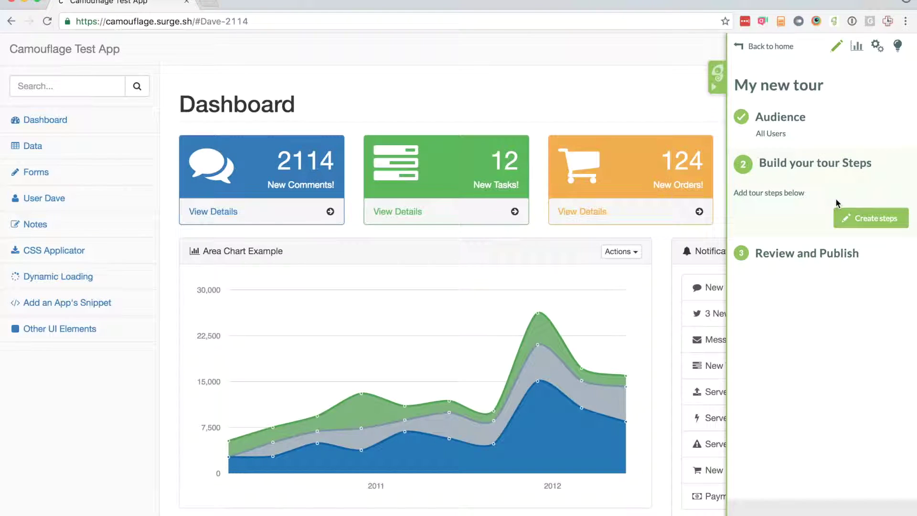
Add a Modal step named 'Welcome' located at the '/' URL.
{"action": "left_click", "coordinate": [865, 221]}
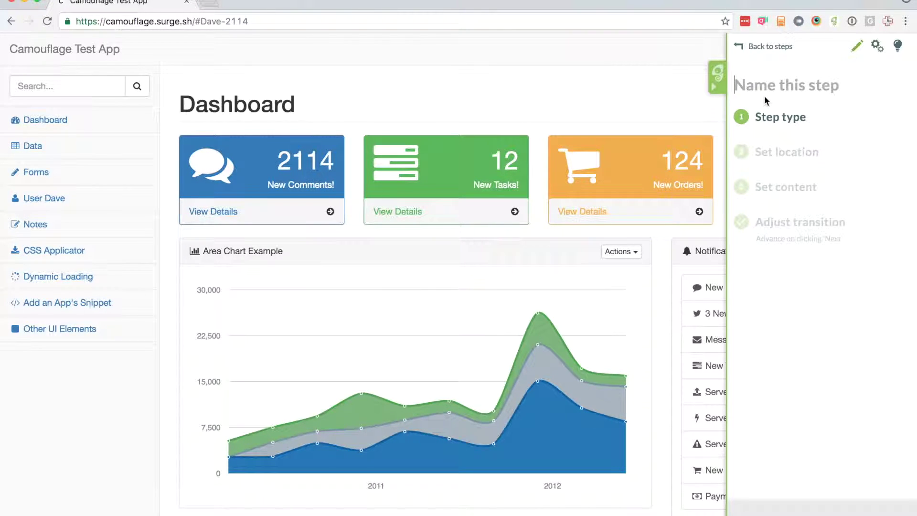
{"action": "type", "text": "Welcome"}
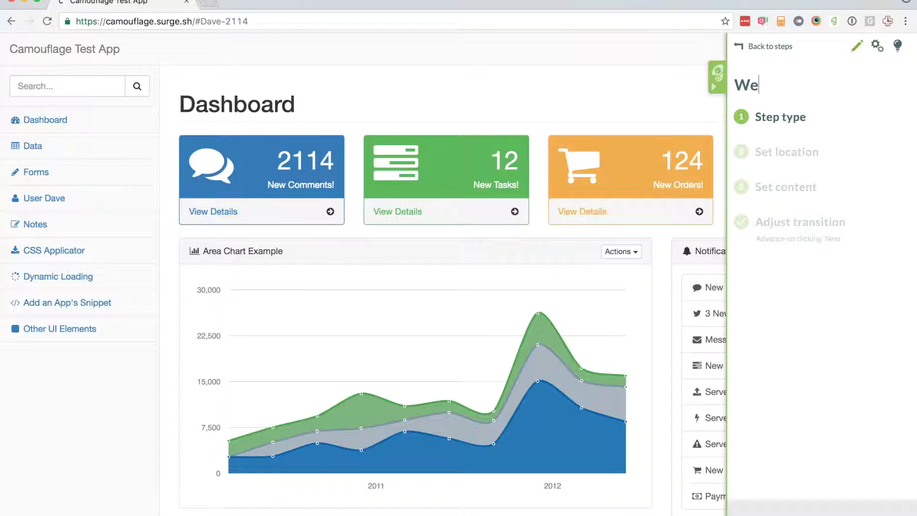
{"action": "left_click", "coordinate": [796, 116]}
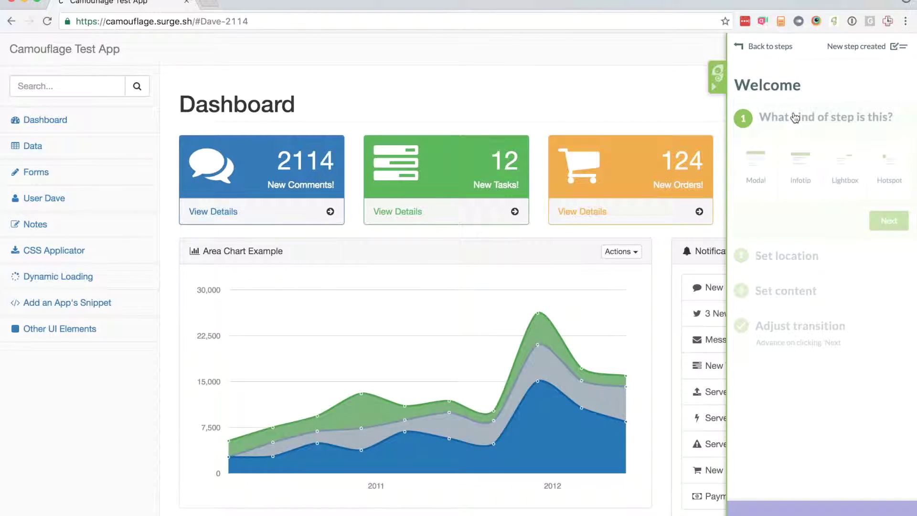
{"action": "left_click", "coordinate": [755, 178]}
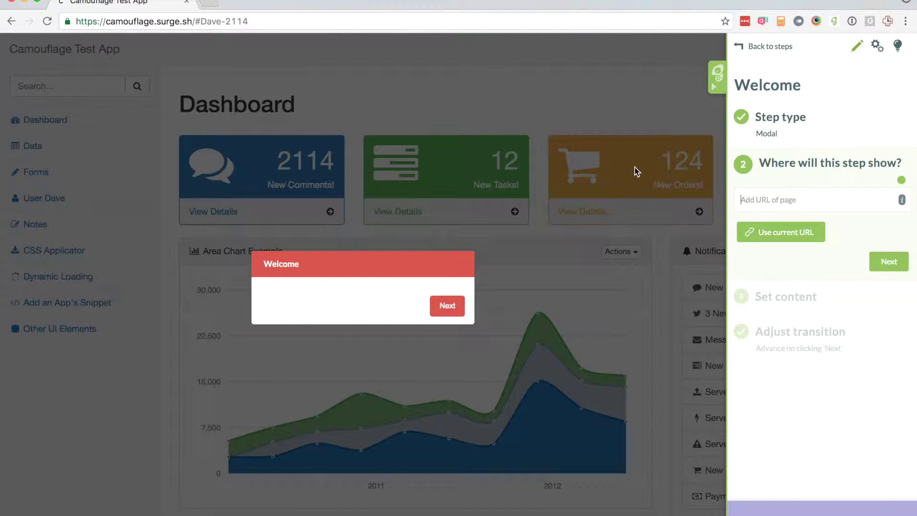
{"action": "type", "text": "/"}
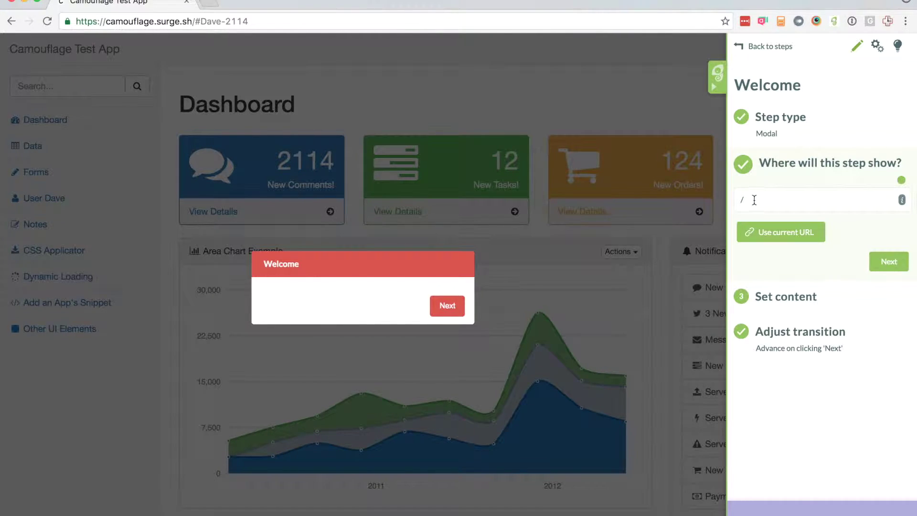
{"action": "left_click", "coordinate": [192, 22]}
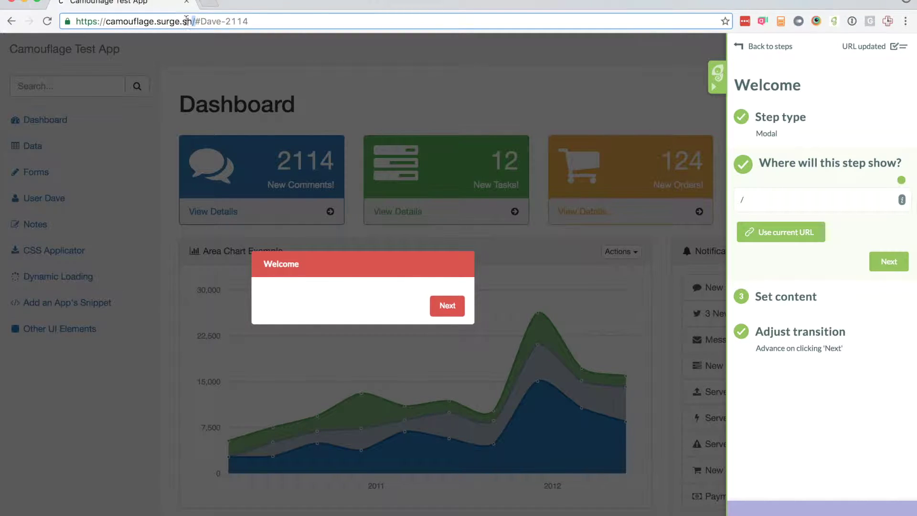
{"action": "left_click", "coordinate": [883, 269]}
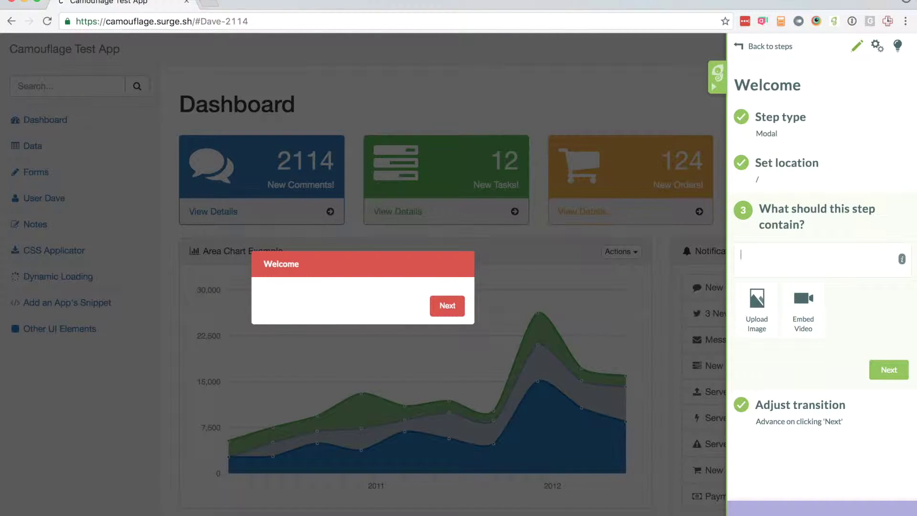
Give the Welcome modal the text 'Hello, and welcome to my app', advancing by button click.
{"action": "type", "text": "Hello, and"}
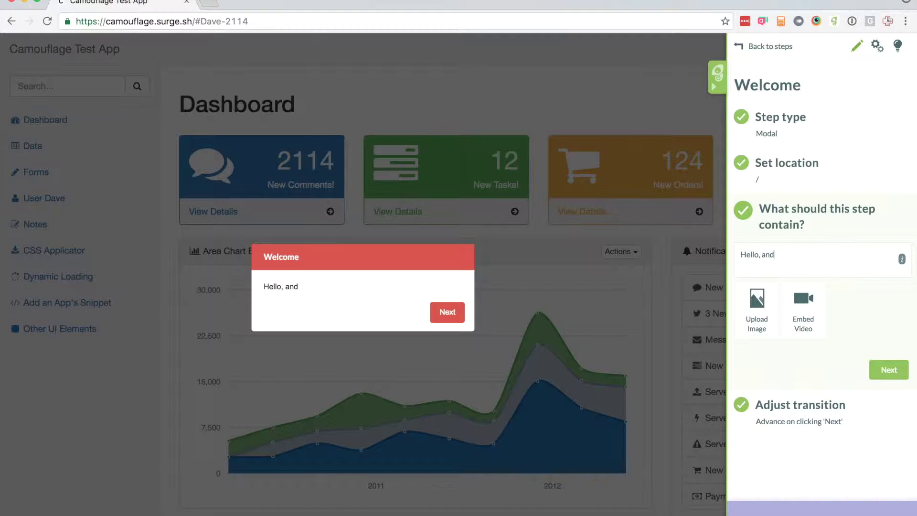
{"action": "type", "text": " welcome to my app!"}
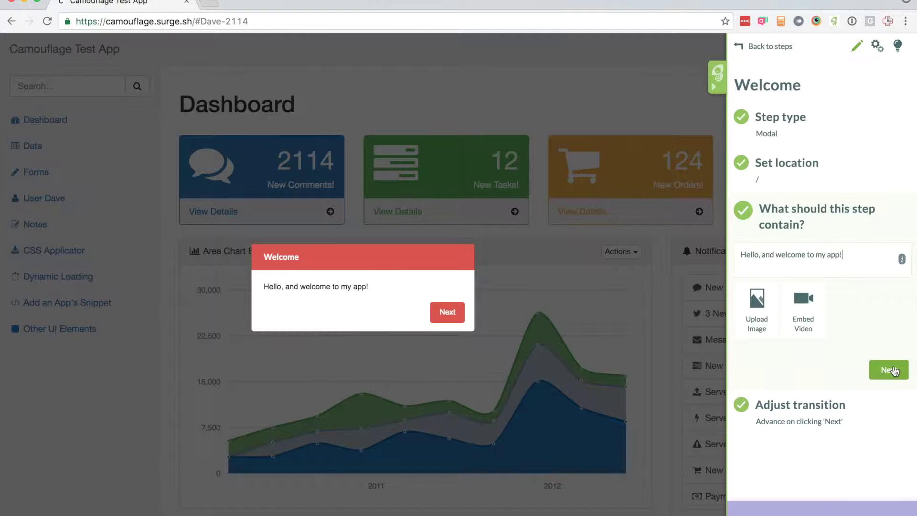
{"action": "left_click", "coordinate": [891, 369]}
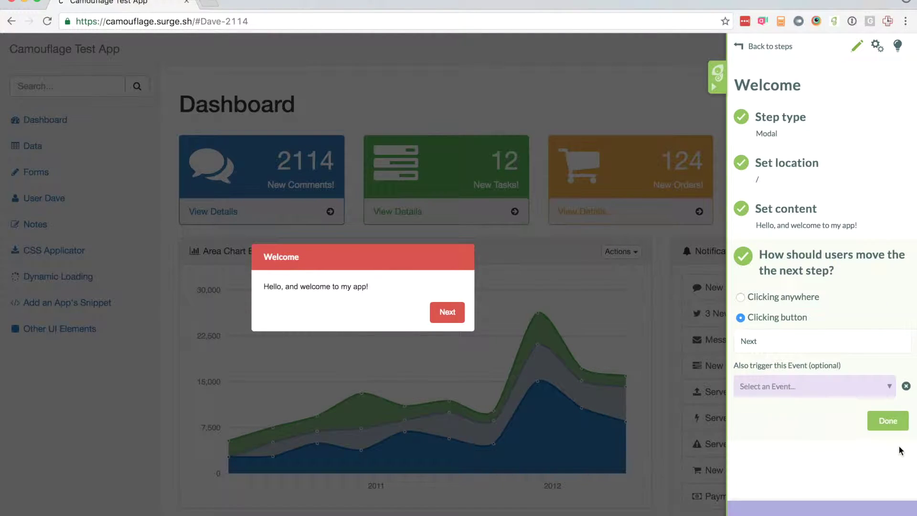
{"action": "left_click", "coordinate": [897, 430]}
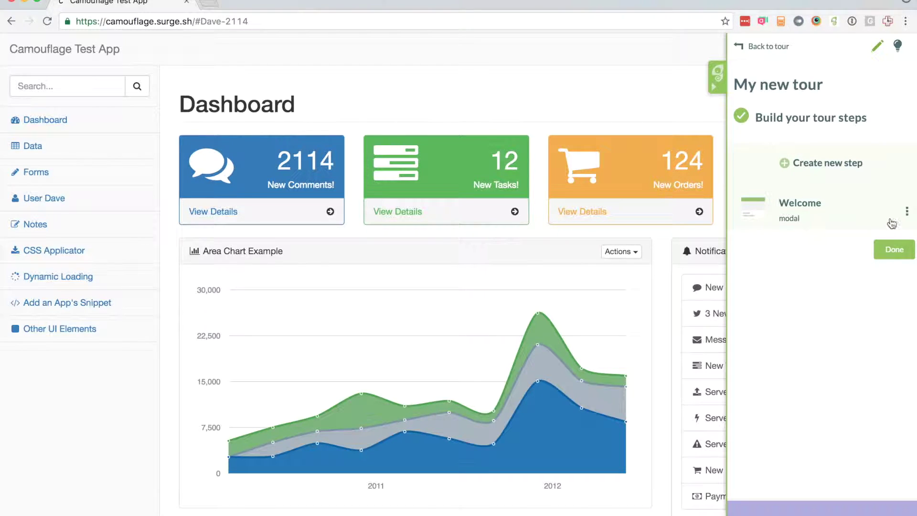
Add a second step named 'Messages' of the Lightbox type.
{"action": "left_click", "coordinate": [831, 183]}
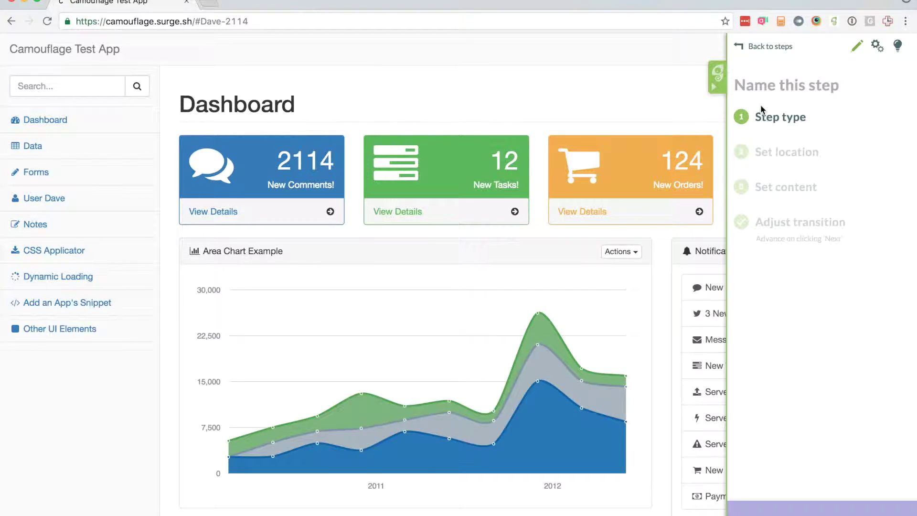
{"action": "type", "text": "Cl"}
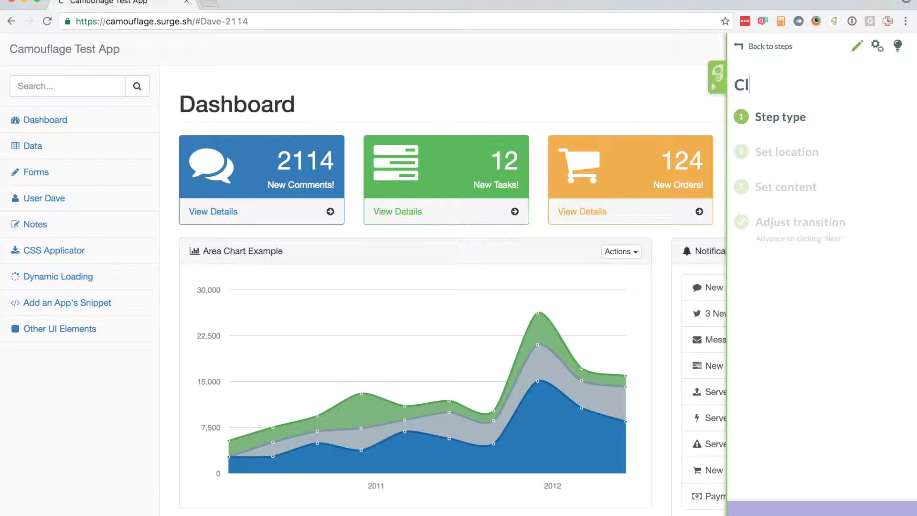
{"action": "key", "text": "BackSpace"}
{"action": "key", "text": "BackSpace"}
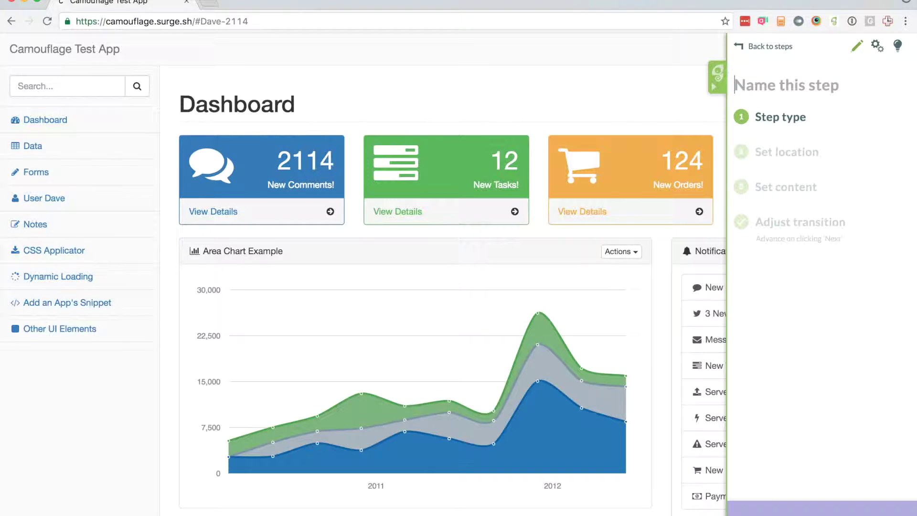
{"action": "type", "text": "Messages"}
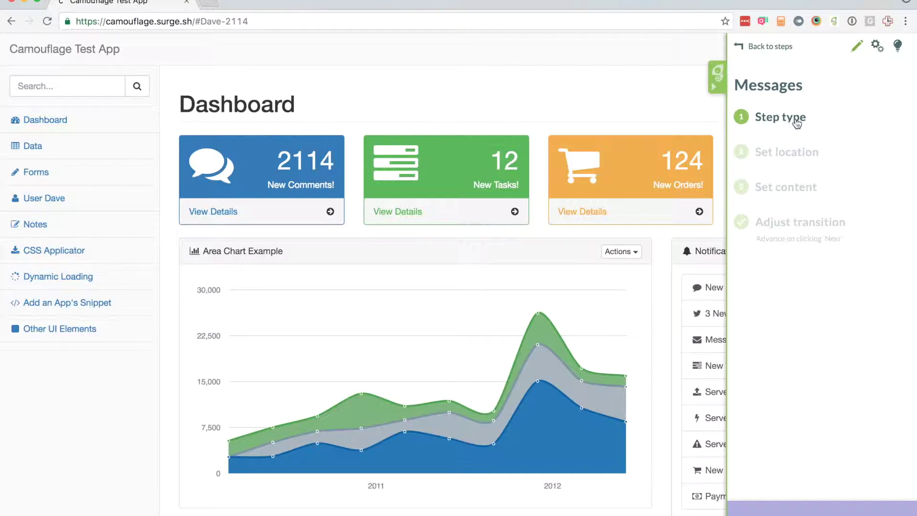
{"action": "left_click", "coordinate": [795, 124]}
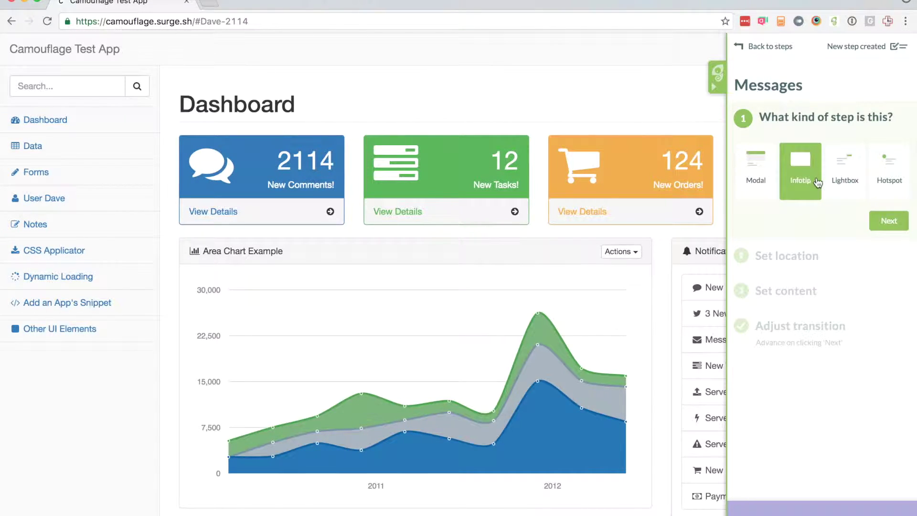
{"action": "left_click", "coordinate": [838, 183]}
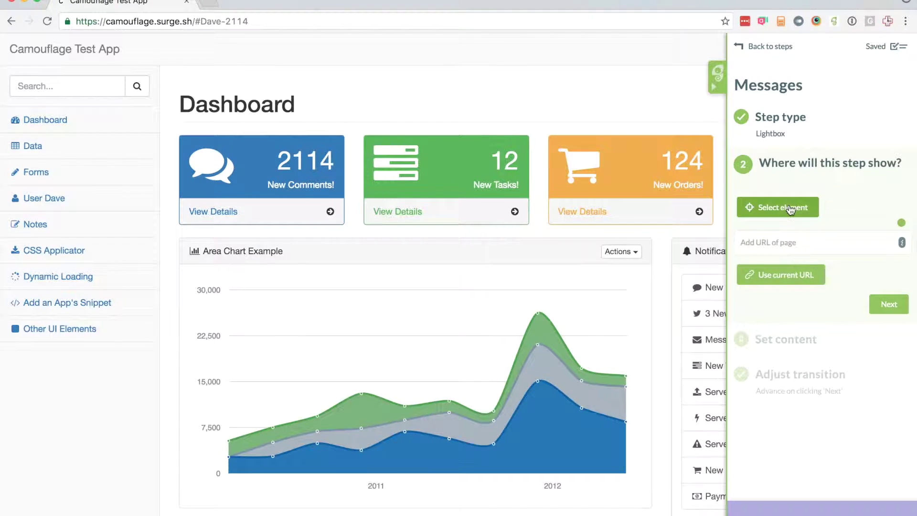
Attach the lightbox to the comments card's View Details and trim the user fragment from its URL.
{"action": "left_click", "coordinate": [789, 208]}
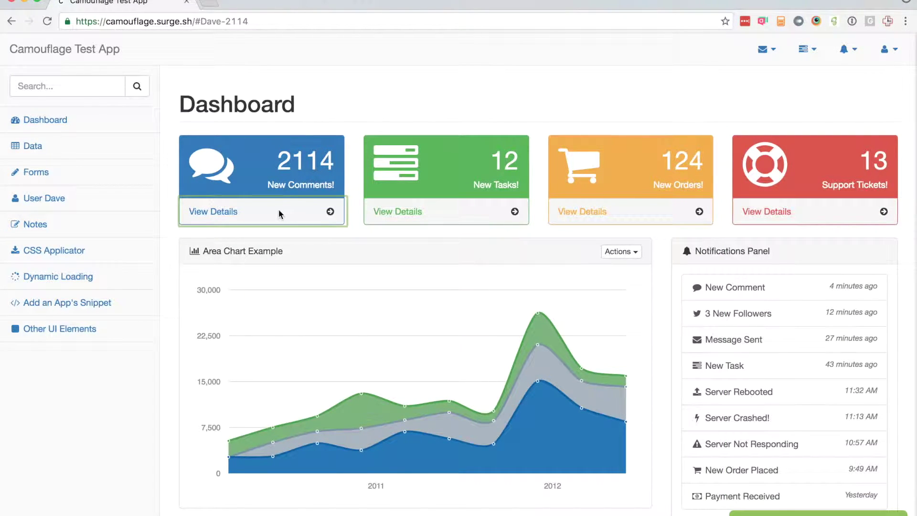
{"action": "left_click", "coordinate": [243, 211]}
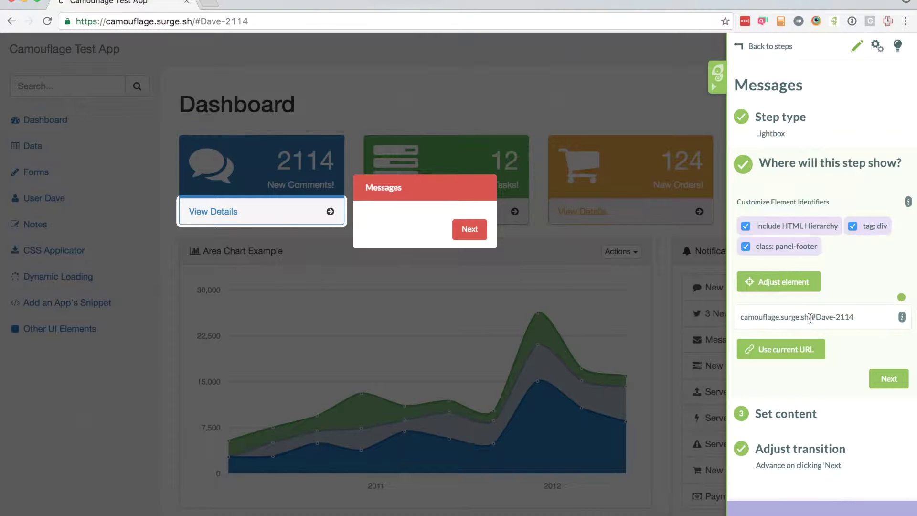
{"action": "left_click_drag", "start_coordinate": [811, 317], "coordinate": [857, 316]}
{"action": "key", "text": "BackSpace"}
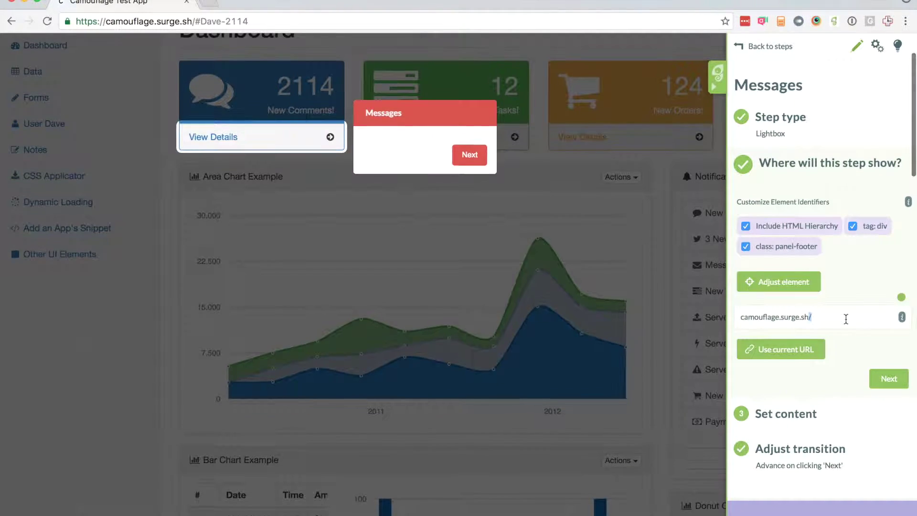
{"action": "left_click", "coordinate": [875, 385]}
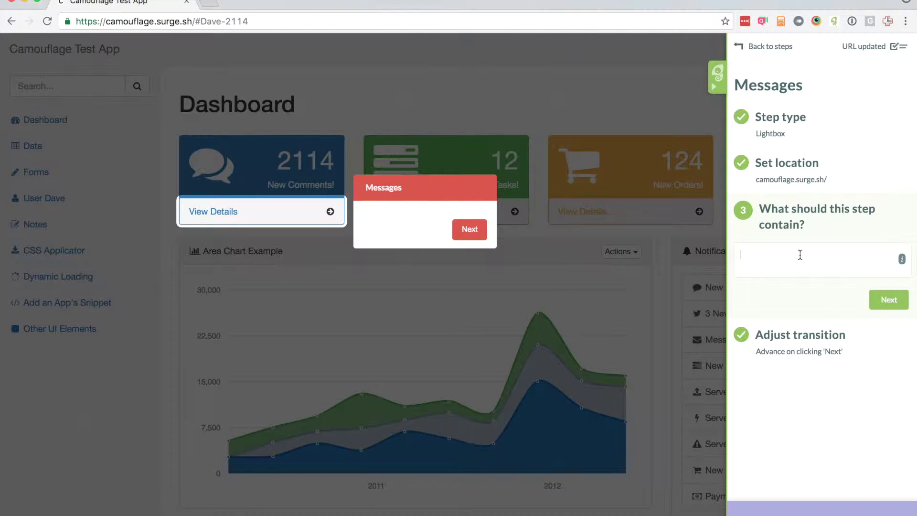
Set the lightbox text to 'Click here for more details on your messages'.
{"action": "type", "text": "We"}
{"action": "key", "text": "BackSpace"}
{"action": "key", "text": "BackSpace"}
{"action": "type", "text": "Click here for more"}
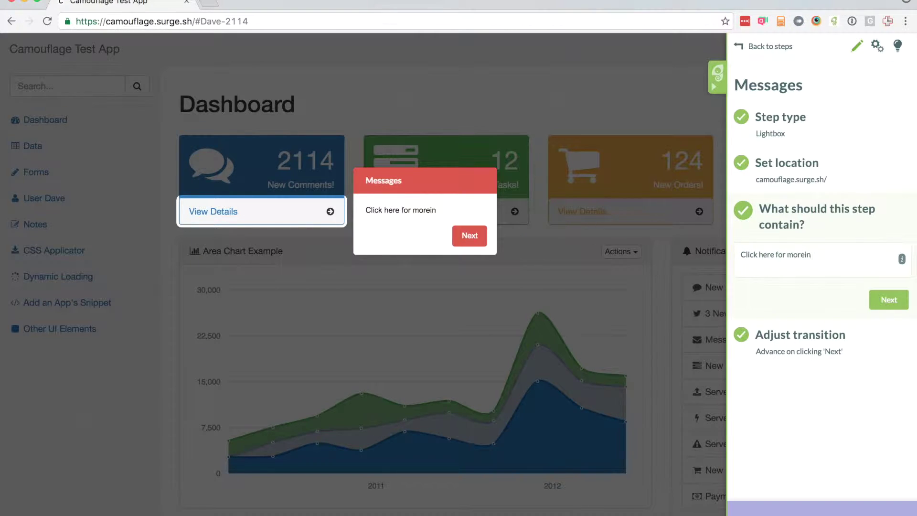
{"action": "type", "text": " details on your mess"}
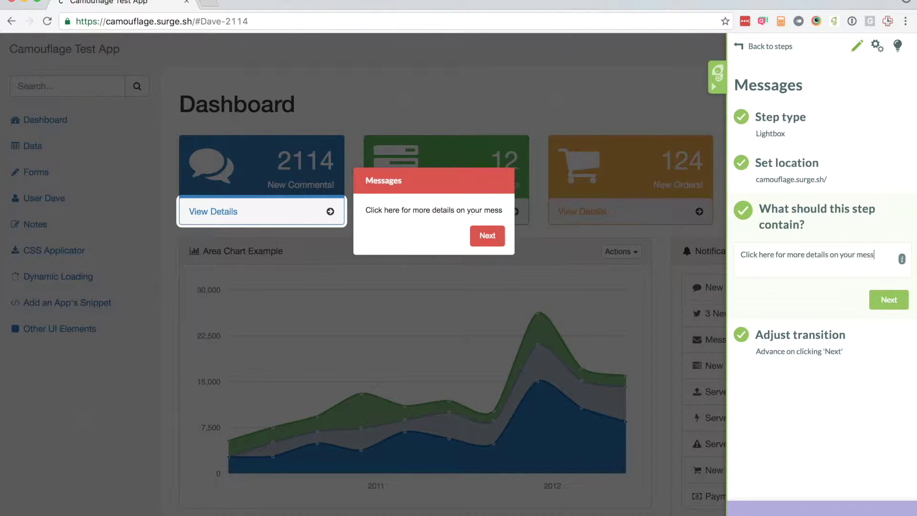
{"action": "type", "text": "ages"}
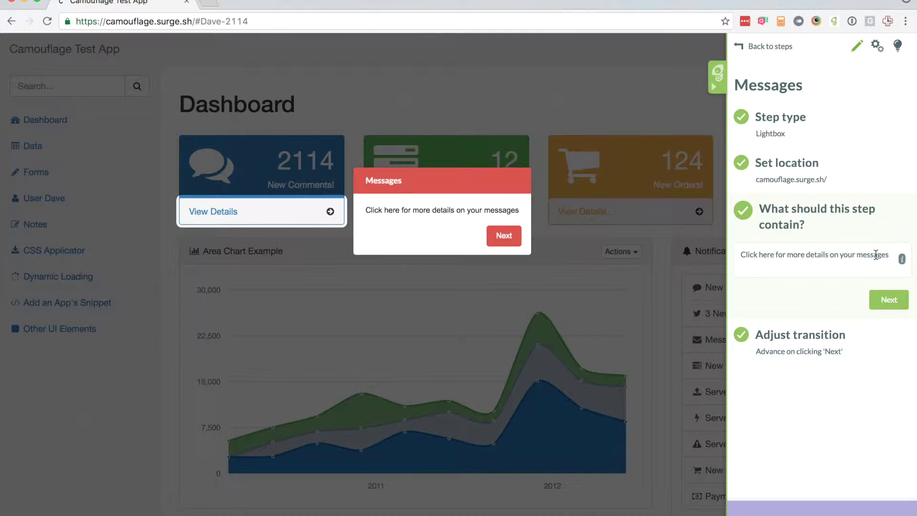
{"action": "left_click", "coordinate": [893, 300]}
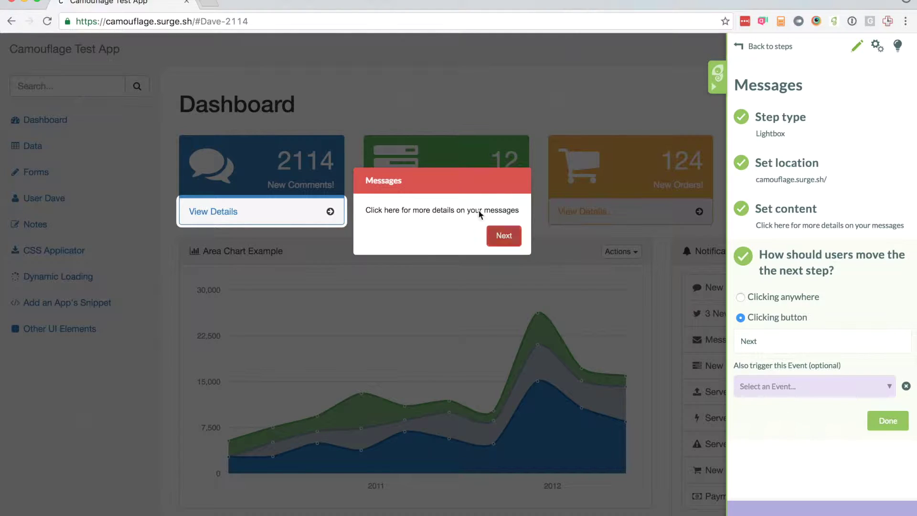
Relabel the Messages button 'Done' and return to the two-step tour overview.
{"action": "key", "text": "BackSpace"}
{"action": "key", "text": "BackSpace"}
{"action": "key", "text": "BackSpace"}
{"action": "key", "text": "BackSpace"}
{"action": "type", "text": "Done"}
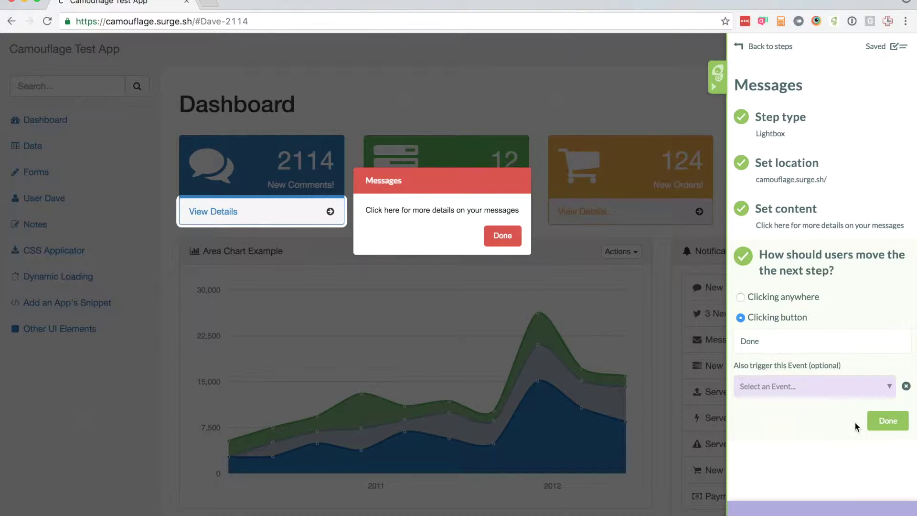
{"action": "left_click", "coordinate": [878, 420]}
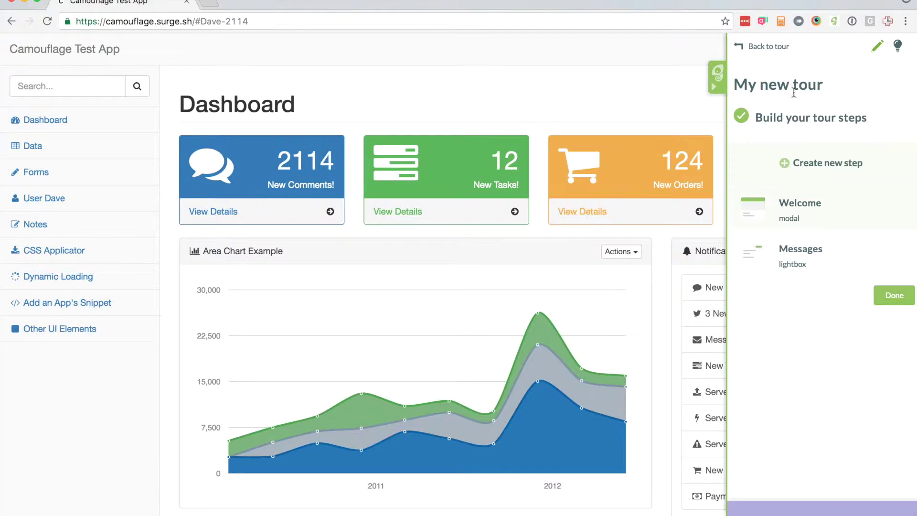
{"action": "left_click", "coordinate": [774, 55]}
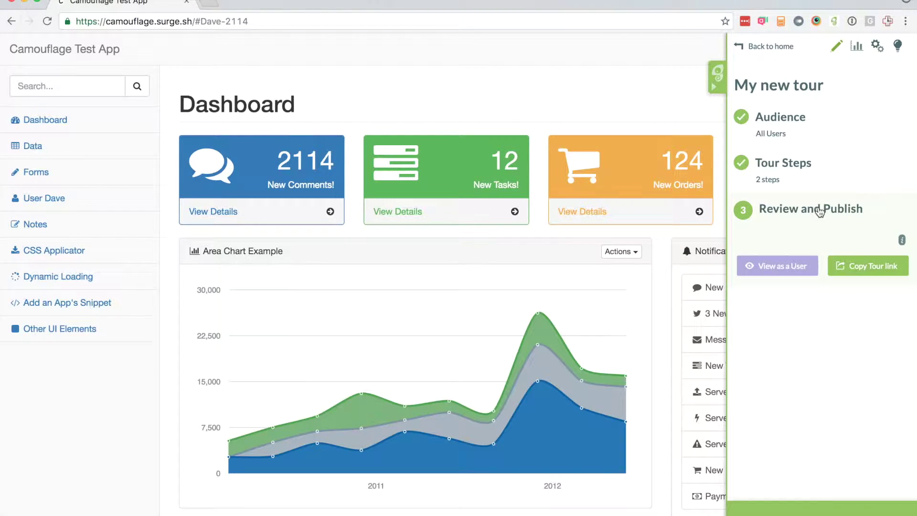
Preview the tour as a user through both steps, then reopen the editing panel.
{"action": "left_click", "coordinate": [761, 267]}
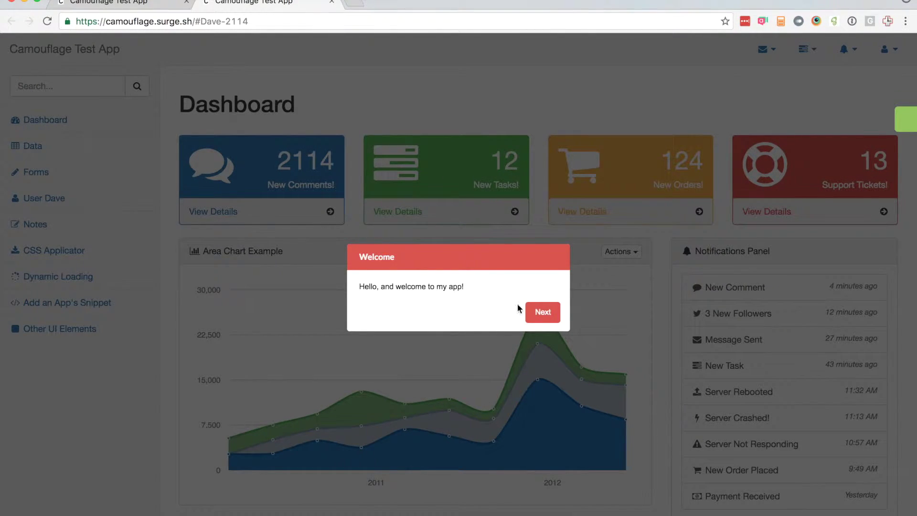
{"action": "left_click", "coordinate": [546, 318]}
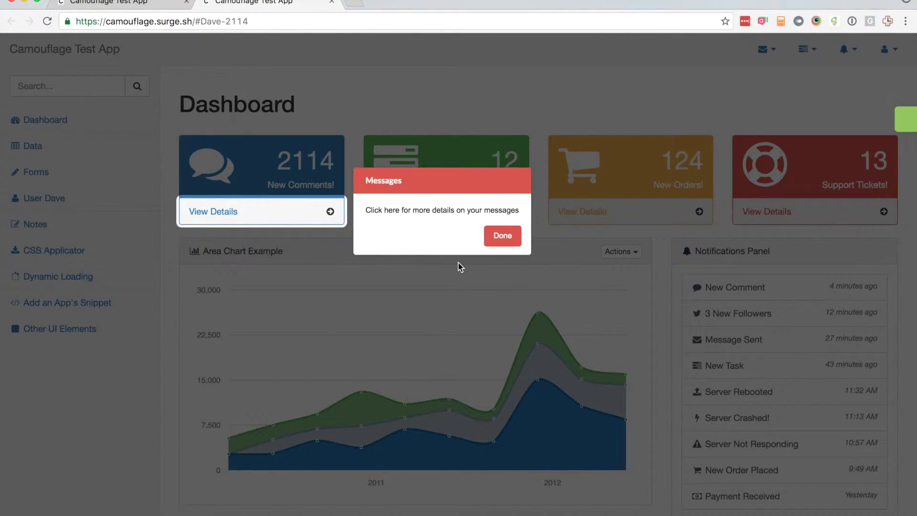
{"action": "left_click", "coordinate": [502, 235]}
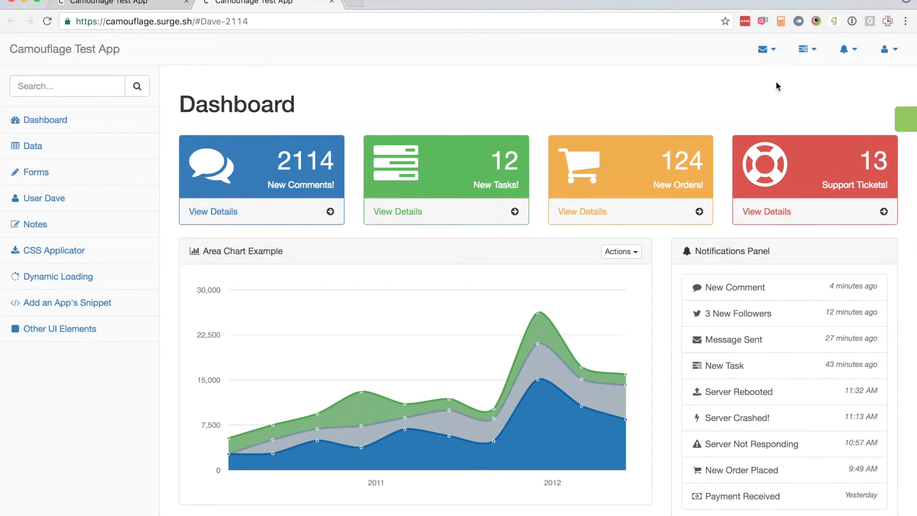
{"action": "left_click", "coordinate": [905, 119]}
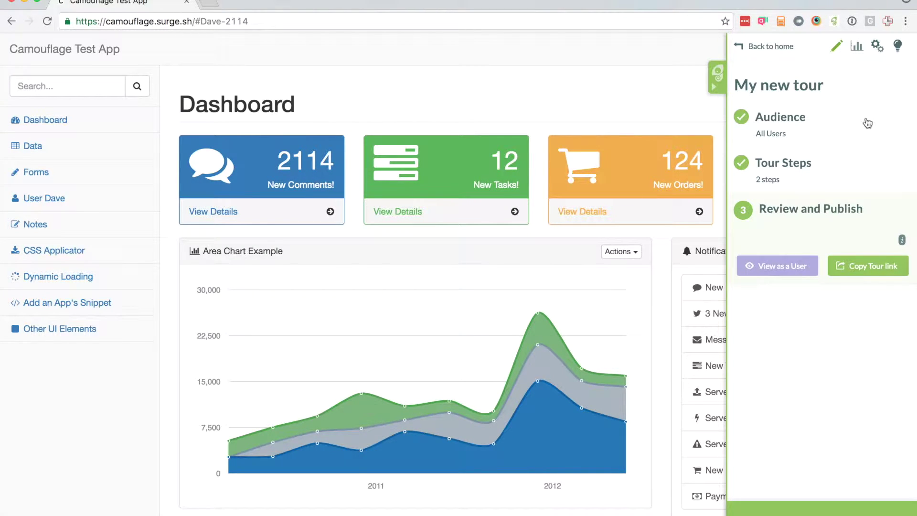
Reopen the tour's audience stage and list saved segments such as Segment 1 and Admins.
{"action": "scroll", "coordinate": [845, 126], "scroll_direction": "down", "scroll_amount": 1}
{"action": "scroll", "coordinate": [844, 126], "scroll_direction": "down", "scroll_amount": 1}
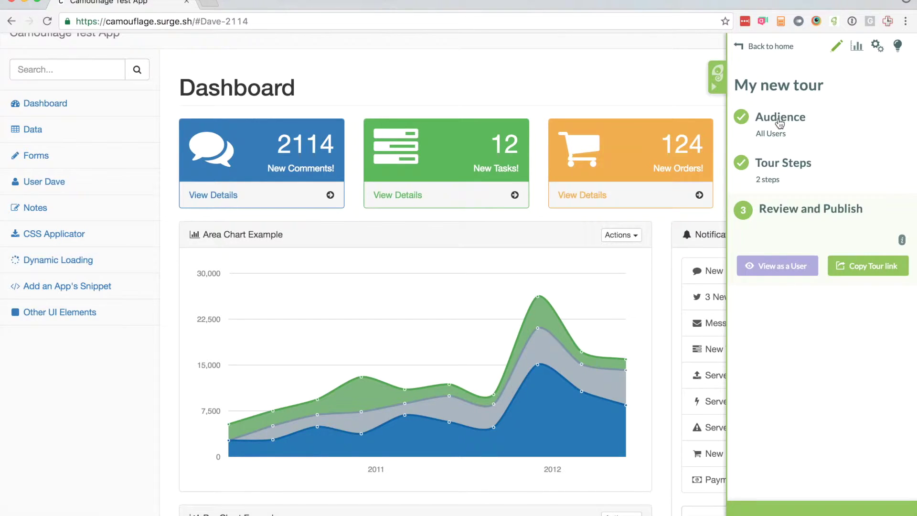
{"action": "left_click", "coordinate": [781, 123]}
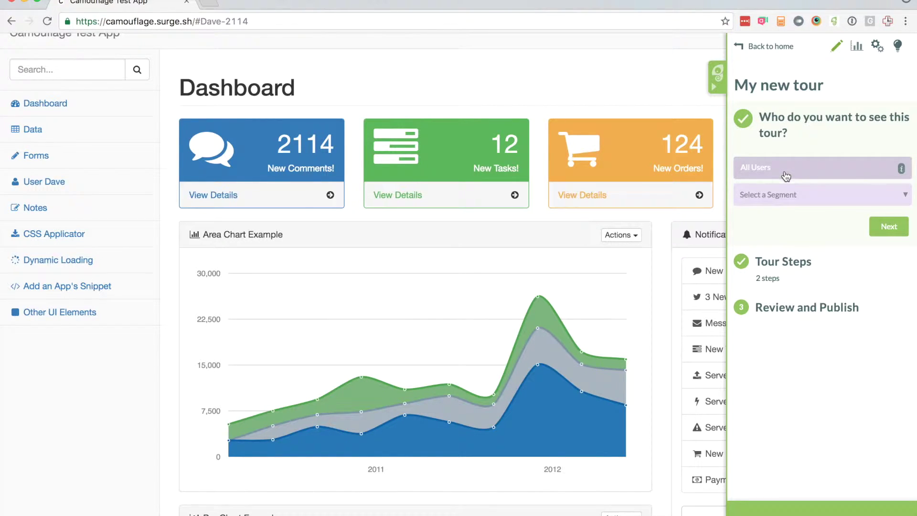
{"action": "left_click", "coordinate": [791, 202]}
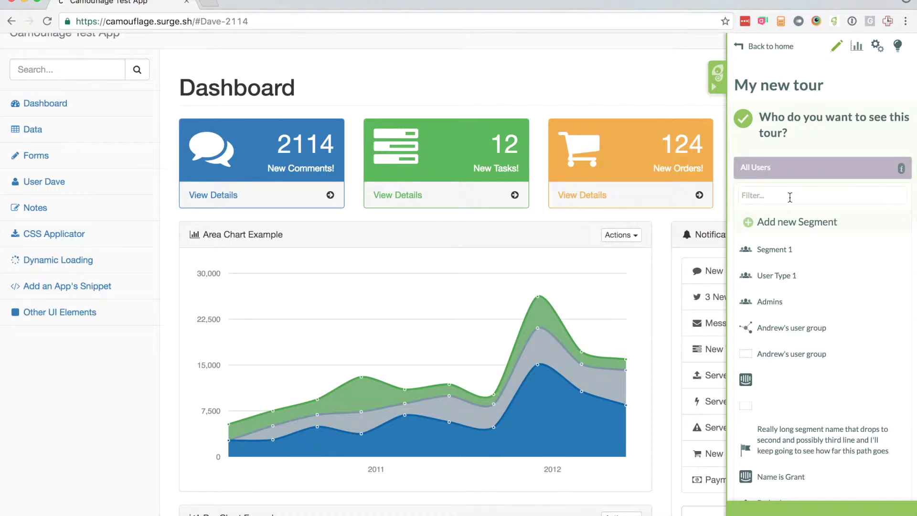
{"action": "scroll", "coordinate": [816, 285], "scroll_direction": "down", "scroll_amount": 5}
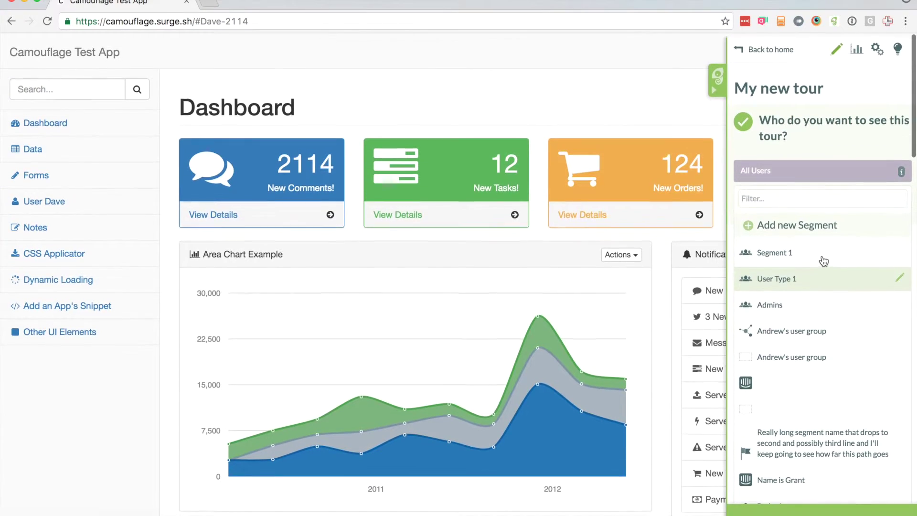
Create a new segment named 'Just' plus the user's capitalised first name, and add a filter.
{"action": "left_click", "coordinate": [798, 225]}
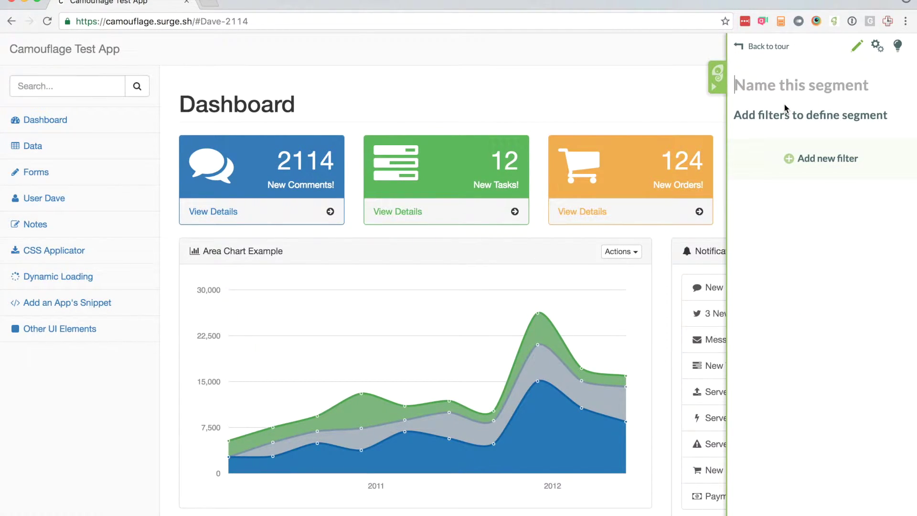
{"action": "type", "text": "Just dave"}
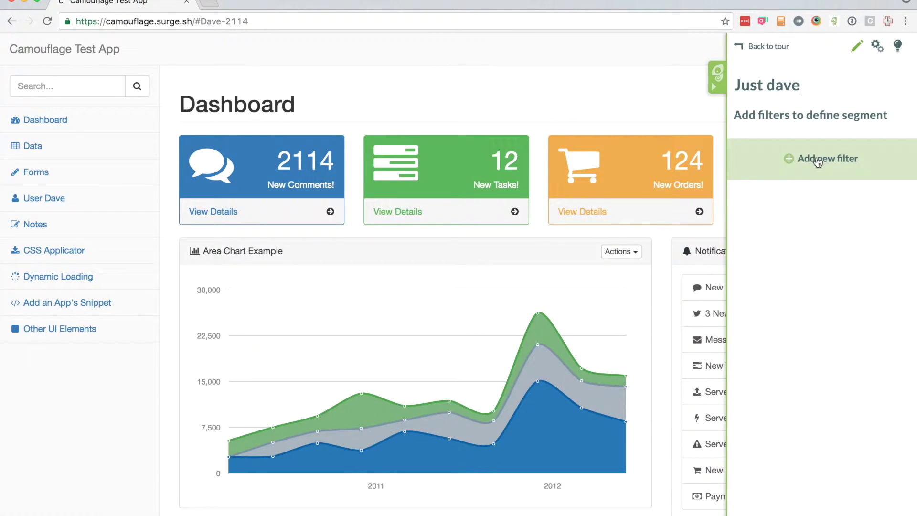
{"action": "key", "text": "Left"}
{"action": "key", "text": "Left"}
{"action": "key", "text": "Left"}
{"action": "key", "text": "BackSpace"}
{"action": "type", "text": "D"}
{"action": "left_click", "coordinate": [820, 173]}
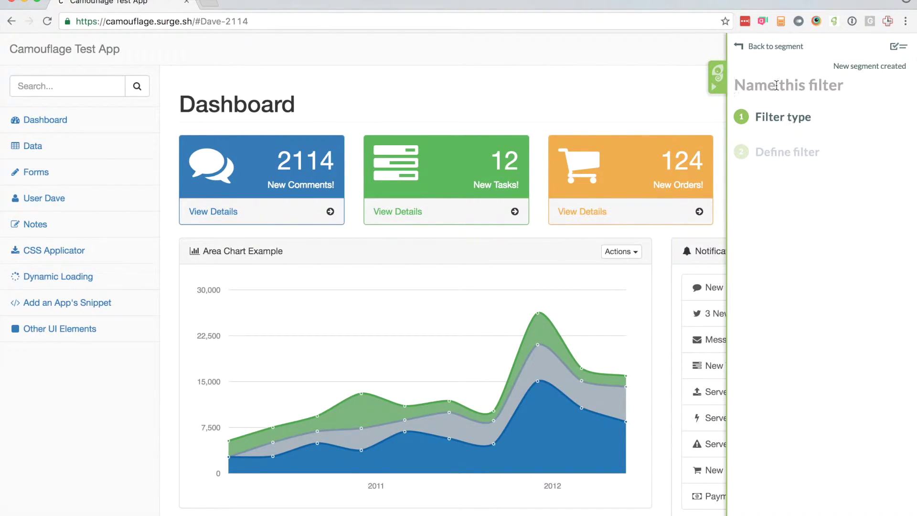
Name the filter after the user's e-mail and make it a User Property filter.
{"action": "type", "text": "D"}
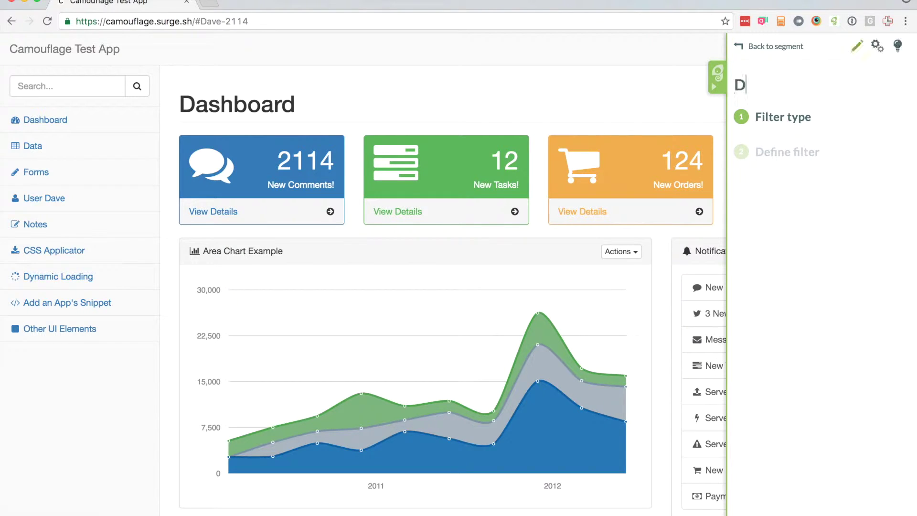
{"action": "type", "text": "ave's email"}
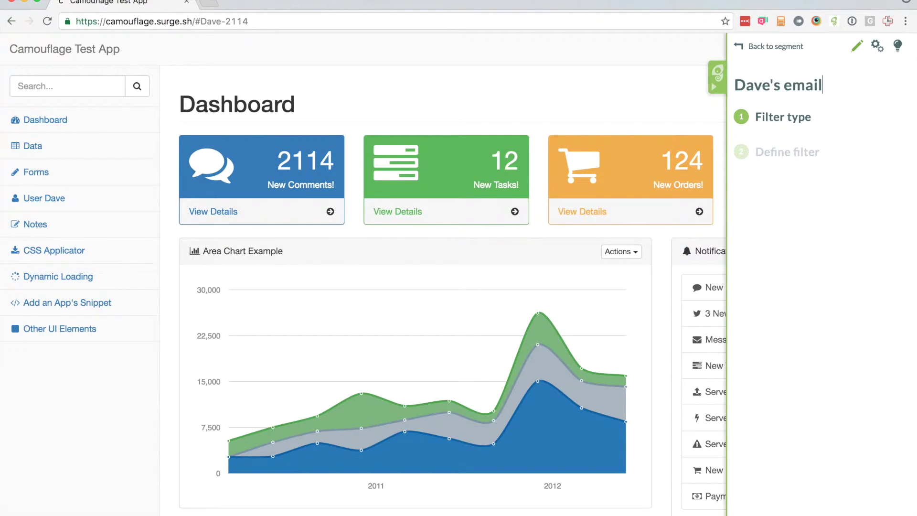
{"action": "left_click", "coordinate": [805, 117]}
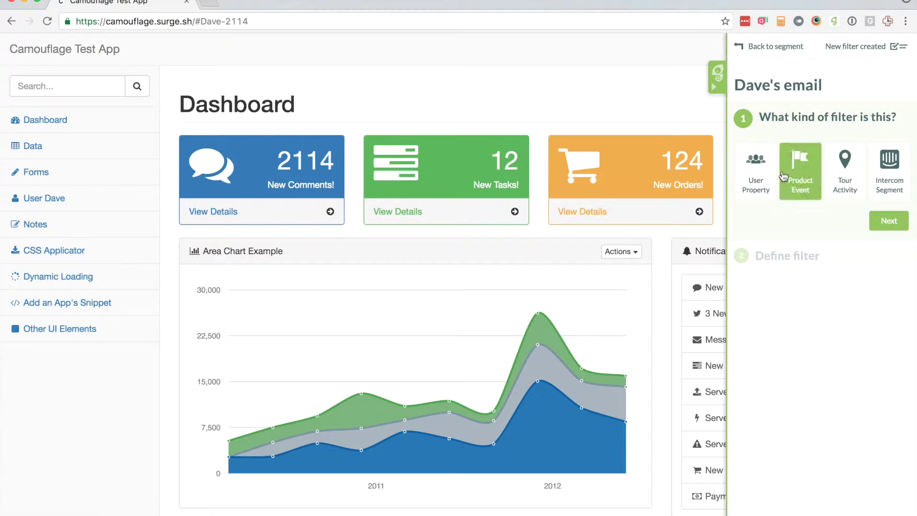
{"action": "left_click", "coordinate": [759, 176]}
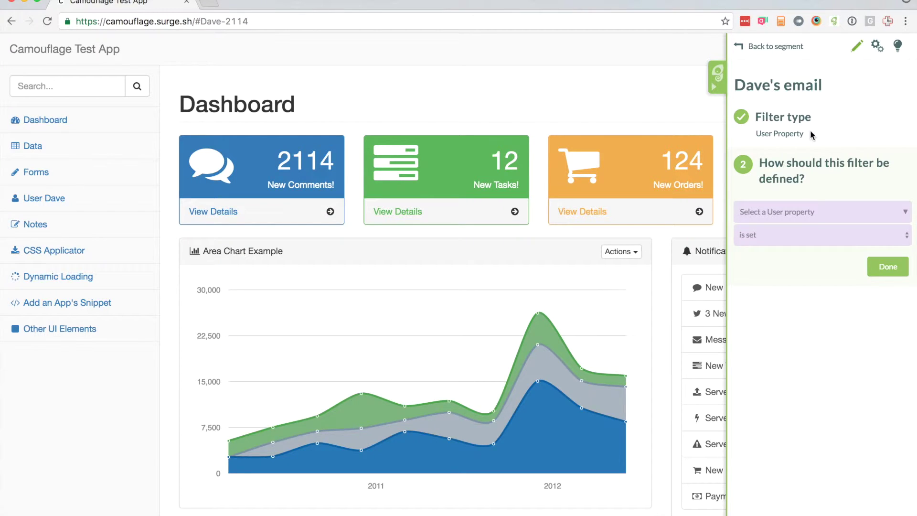
{"action": "left_click", "coordinate": [809, 216]}
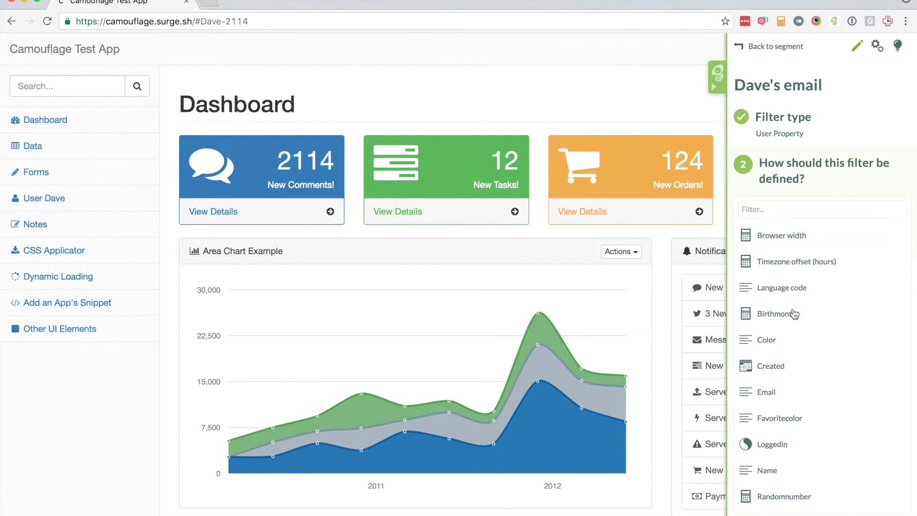
{"action": "scroll", "coordinate": [791, 318], "scroll_direction": "down", "scroll_amount": 1}
{"action": "left_click", "coordinate": [788, 394]}
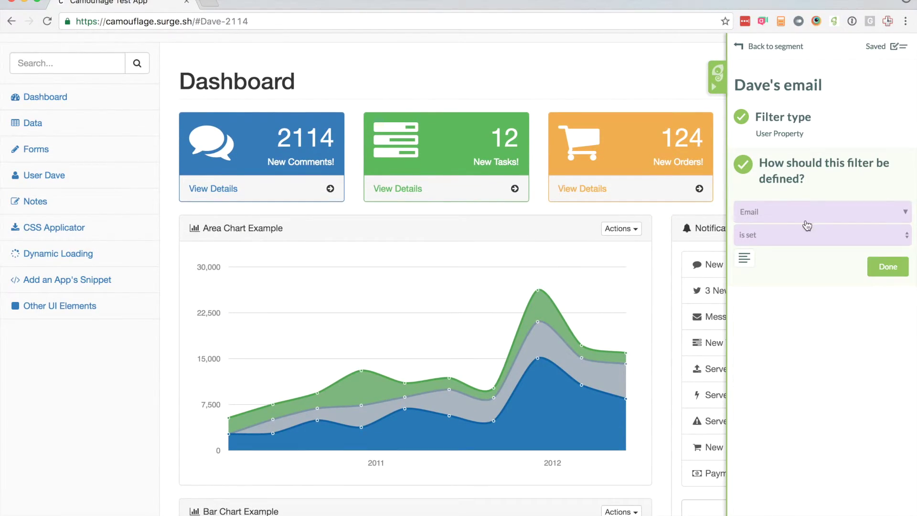
{"action": "left_click", "coordinate": [788, 235]}
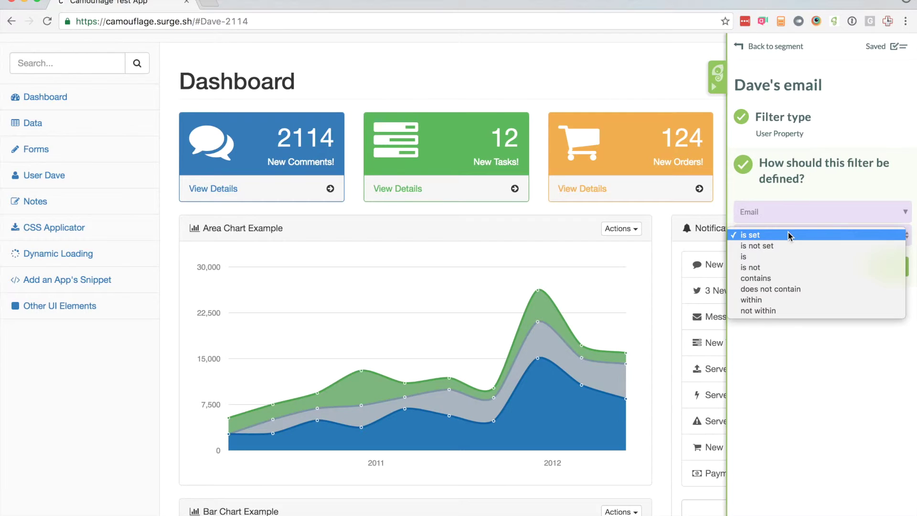
{"action": "left_click", "coordinate": [784, 258]}
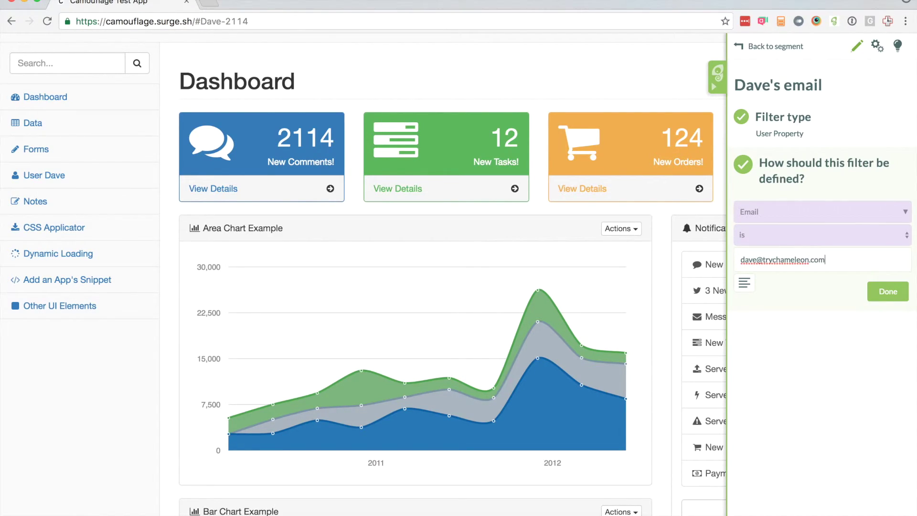
{"action": "left_click", "coordinate": [787, 307]}
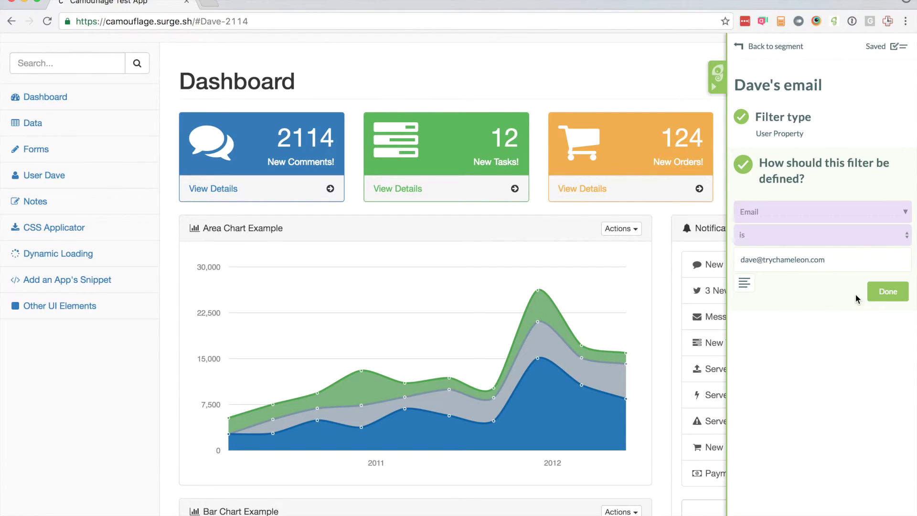
Confirm the e-mail filter and return to My new tour, now targeting the Just Dave segment.
{"action": "left_click", "coordinate": [877, 299]}
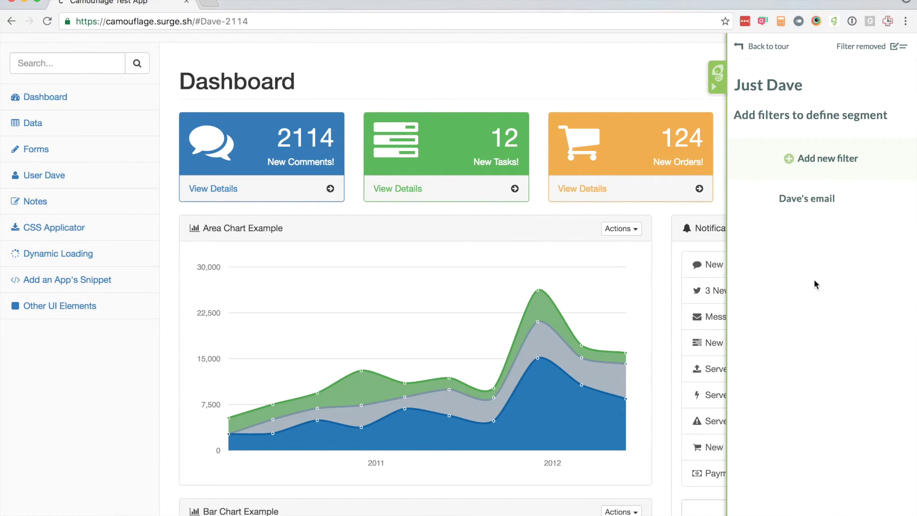
{"action": "left_click", "coordinate": [762, 47]}
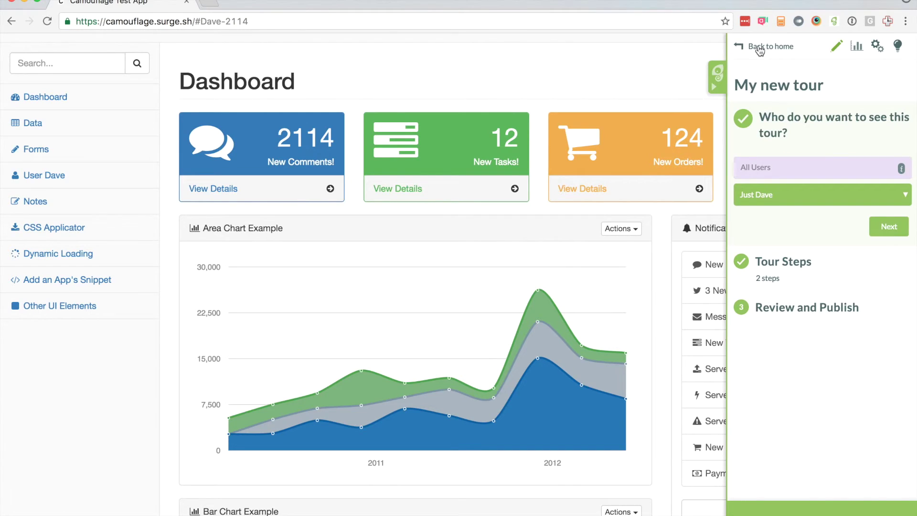